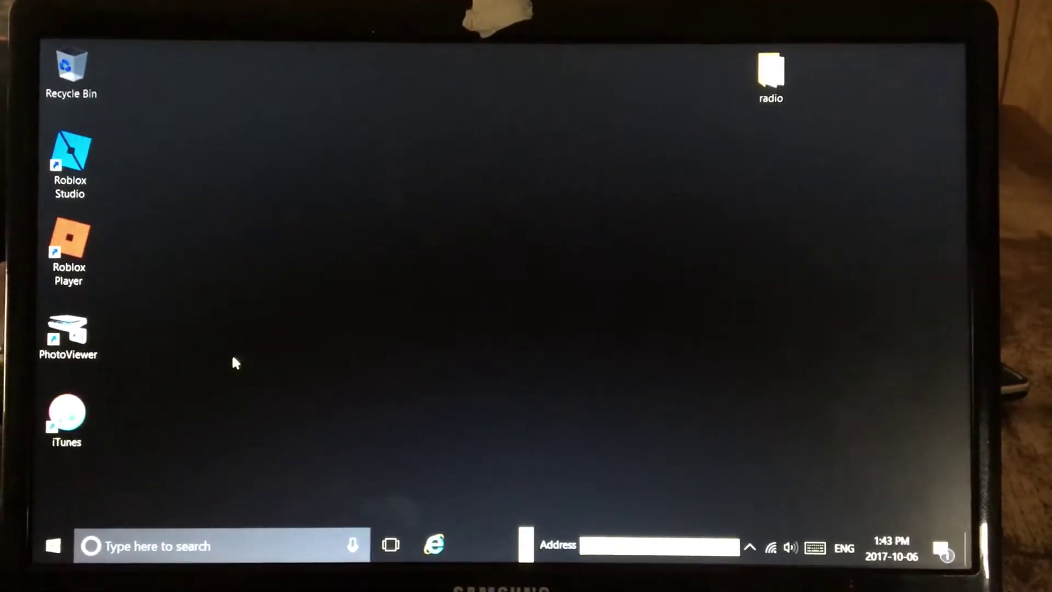
# Step: Open the Start menu from the taskbar
pyautogui.click(41, 525)
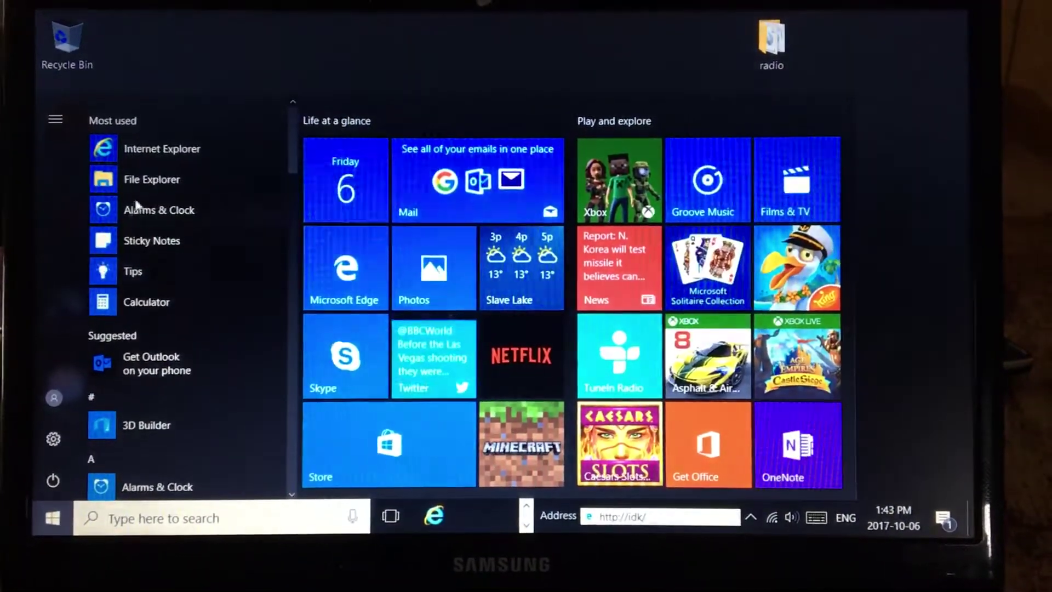
# Step: Launch File Explorer from the Start menu's Most used list
pyautogui.click(141, 179)
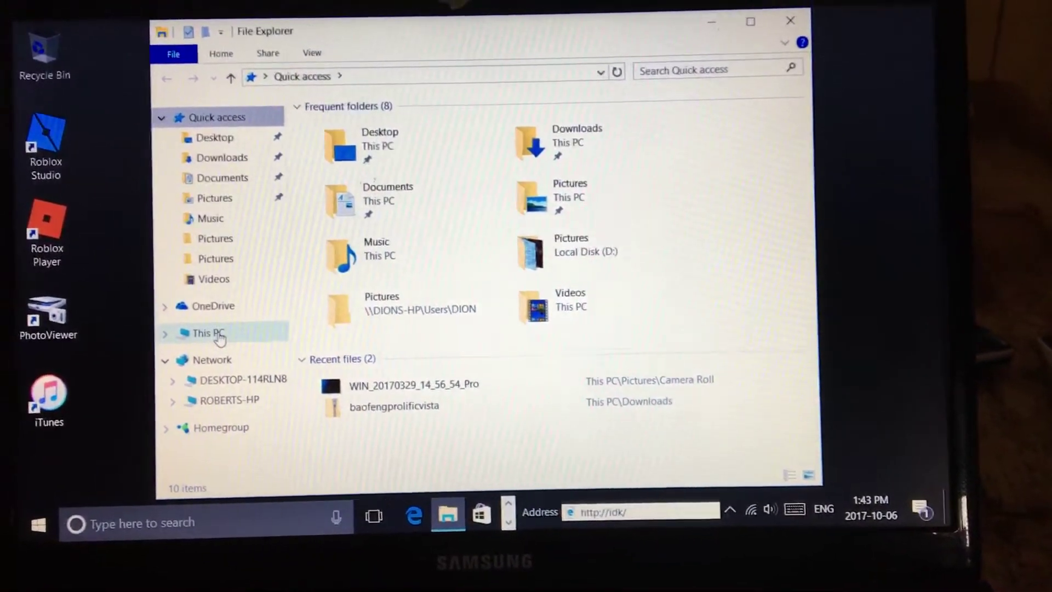
# Step: Show This PC and bring up the shortcut menu for Local Disk (C:)
pyautogui.click(212, 337)
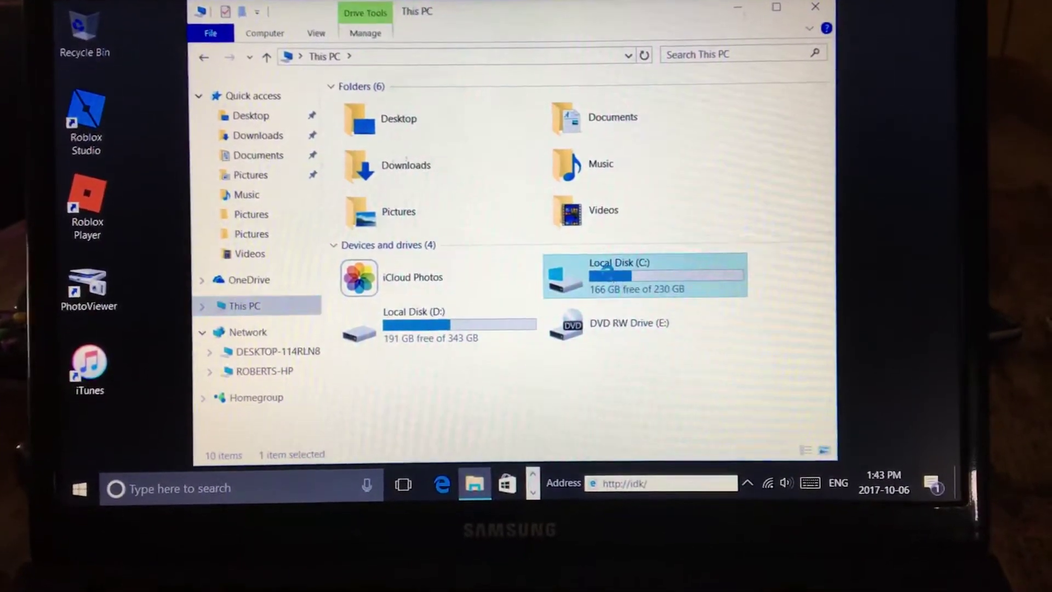
pyautogui.rightClick(608, 272)
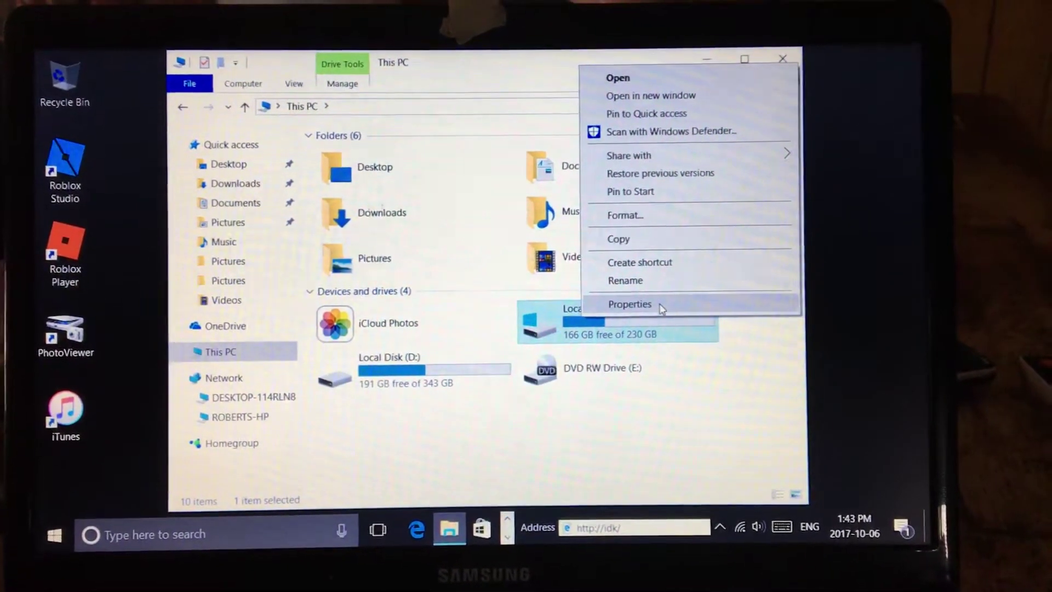
# Step: Open the Local Disk (C:) Properties window from the shortcut menu
pyautogui.click(662, 306)
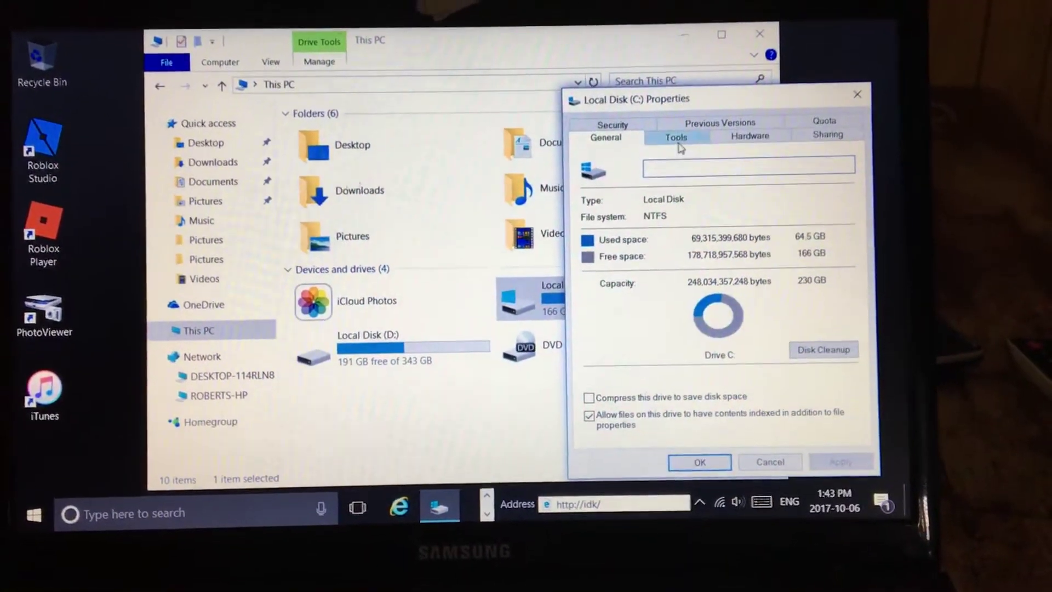
# Step: Run Error checking from the Tools tab and scan the drive despite no errors found
pyautogui.click(676, 137)
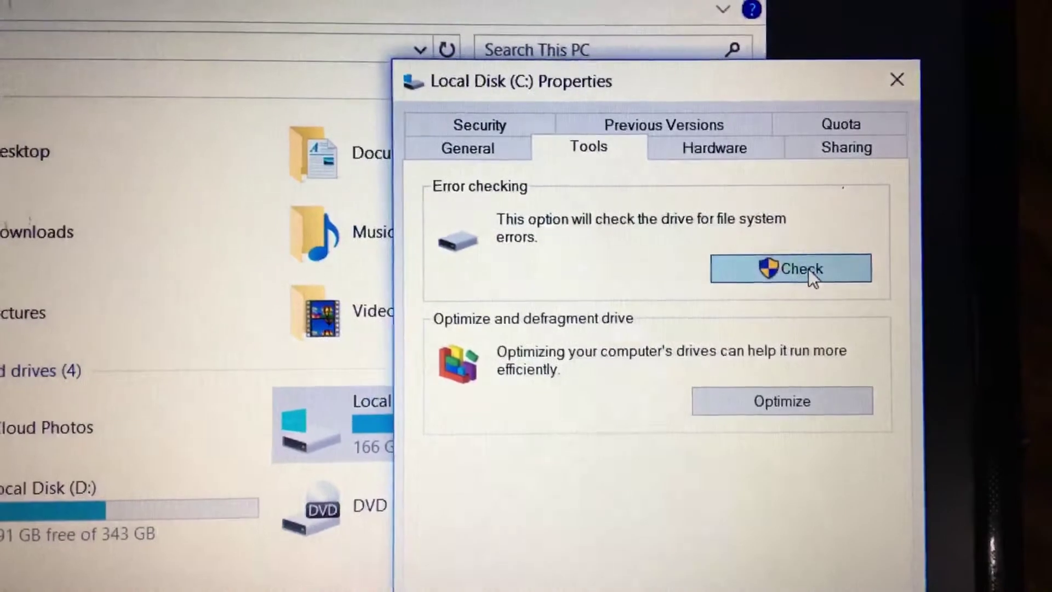
pyautogui.click(814, 266)
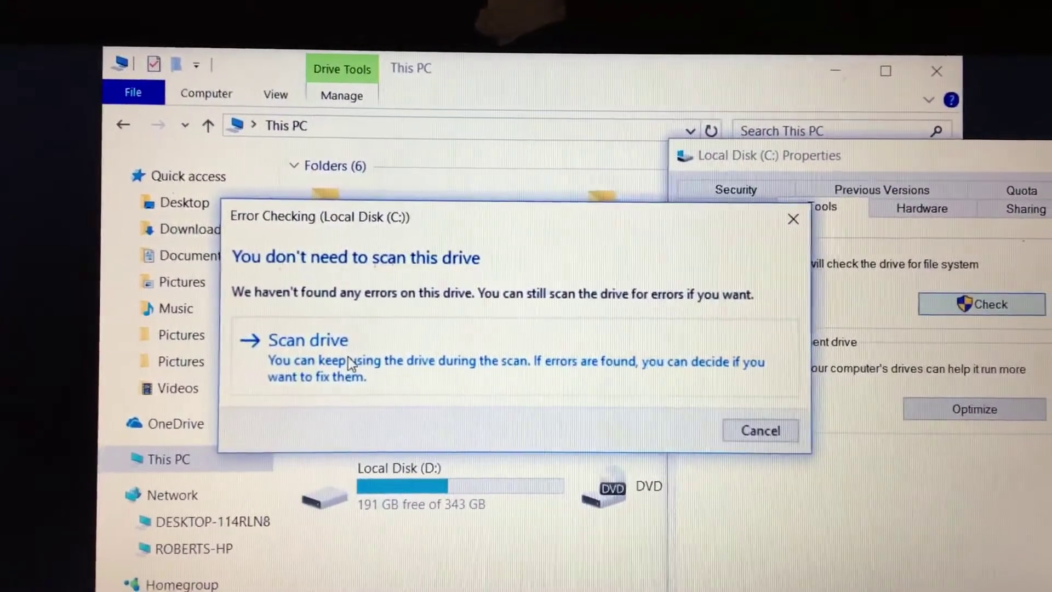
pyautogui.click(350, 356)
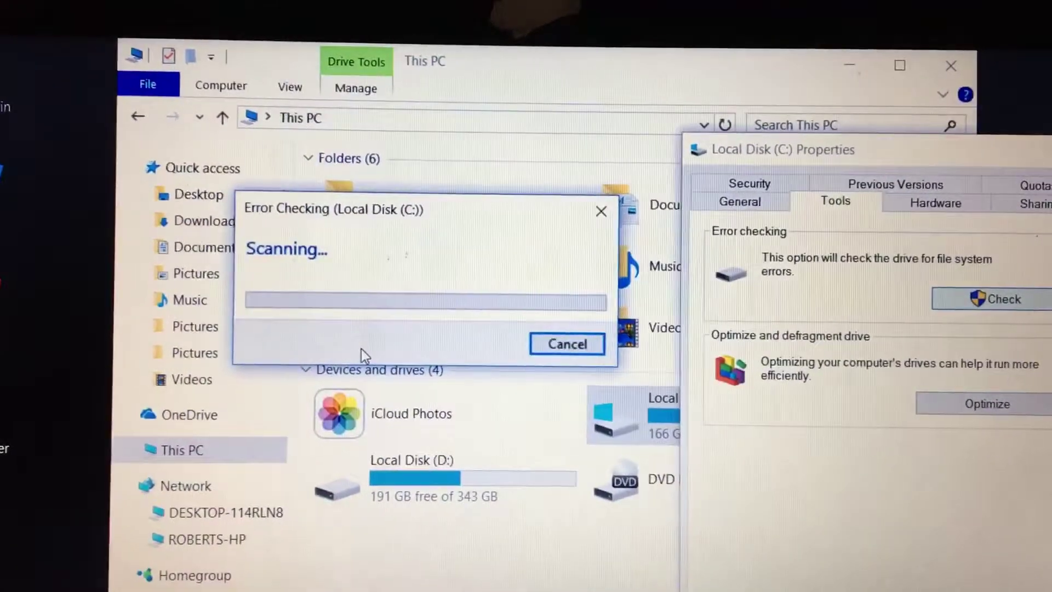